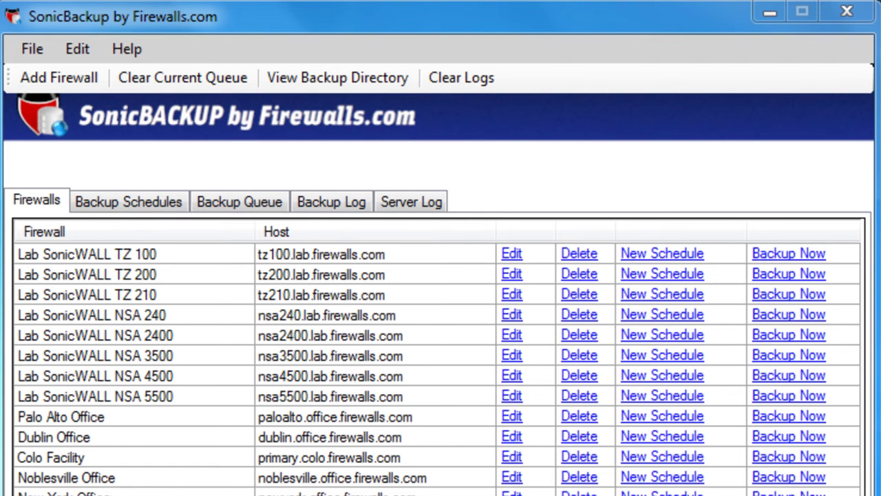
Add a new firewall entry with its description, host or IP address, username and password.
click(77, 82)
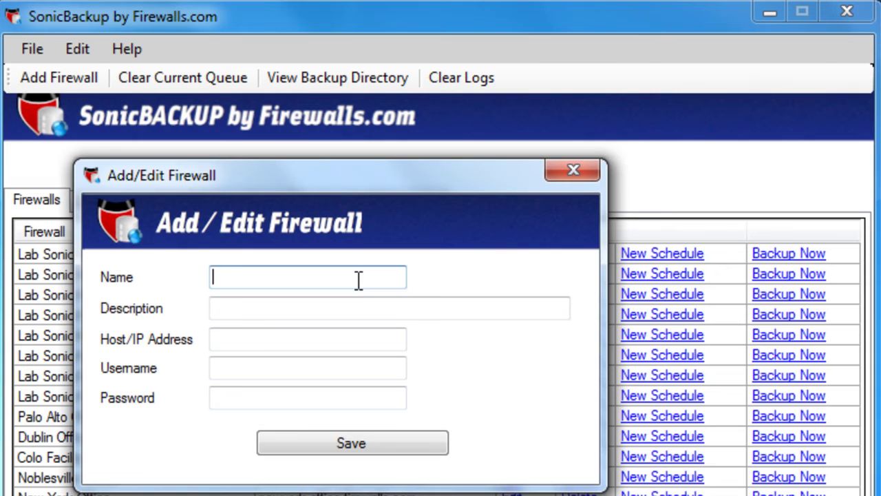
click(335, 309)
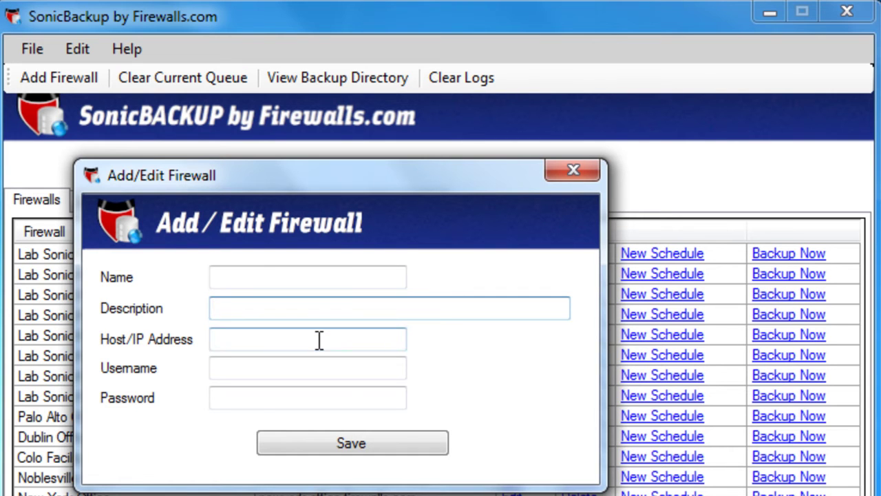
click(319, 340)
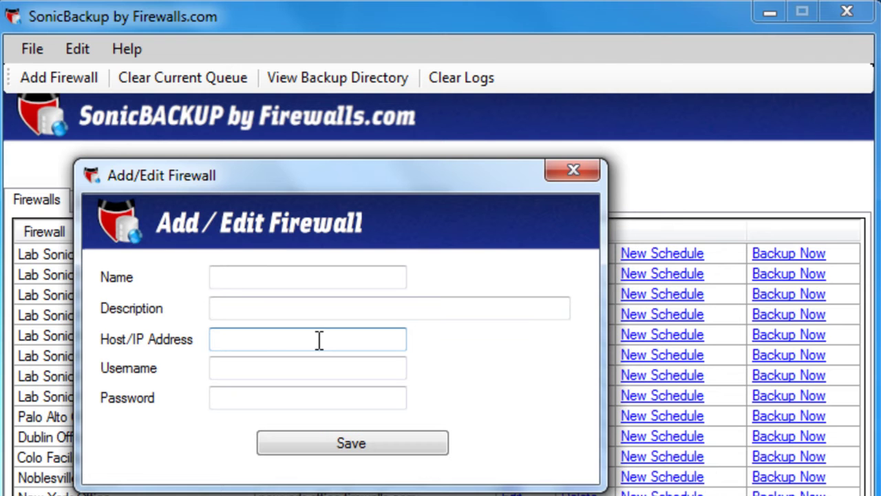
click(305, 367)
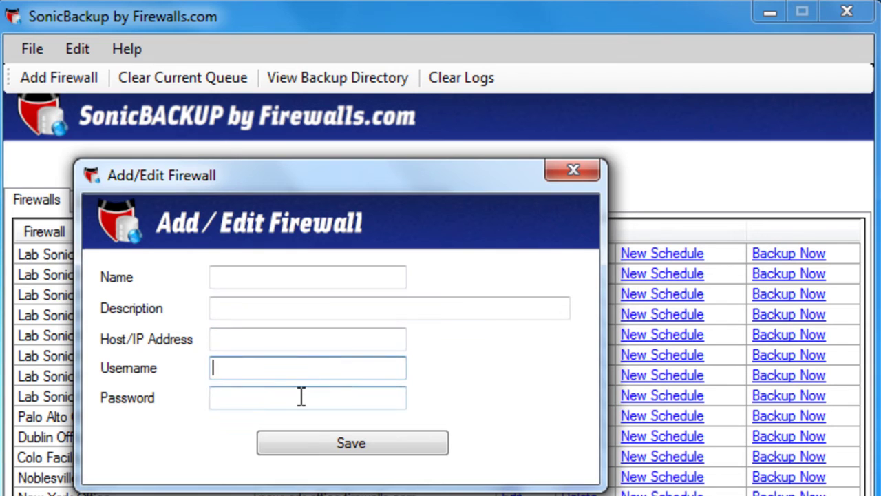
click(301, 398)
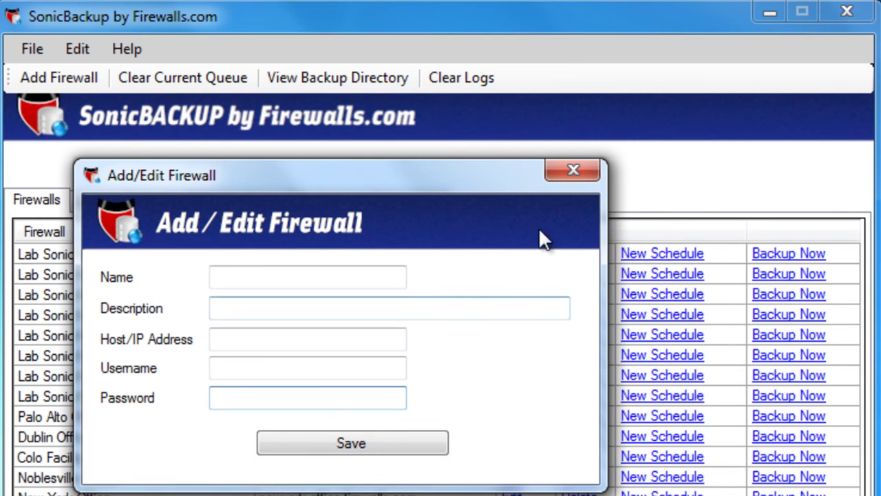
click(573, 168)
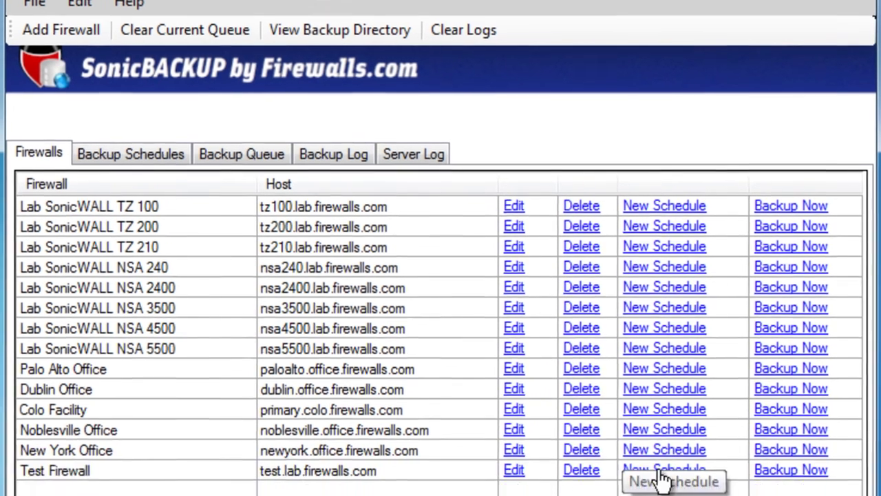
Set Test Firewall's backup schedule to recurring, keeping Daily frequency and Hour(s) as the interval unit.
click(663, 495)
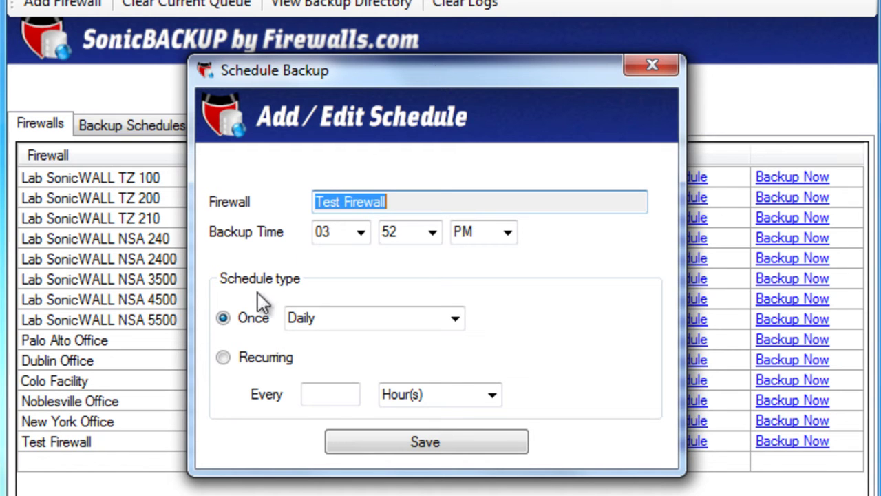
click(455, 318)
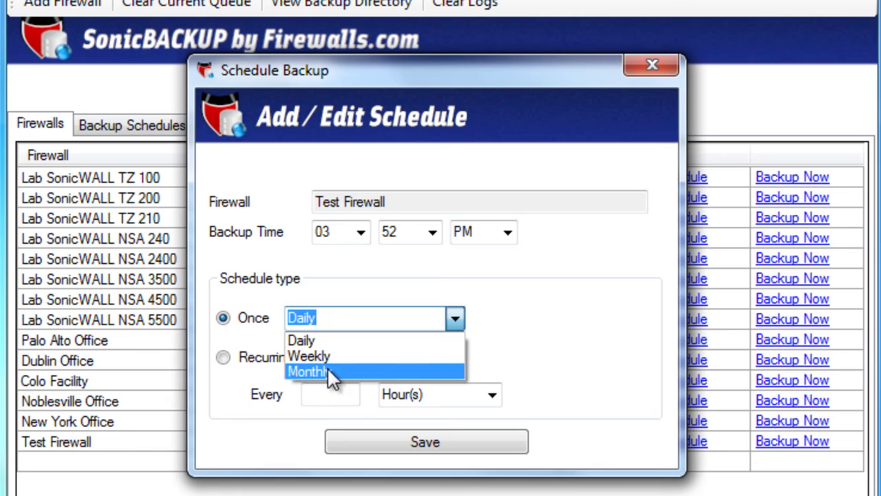
click(225, 359)
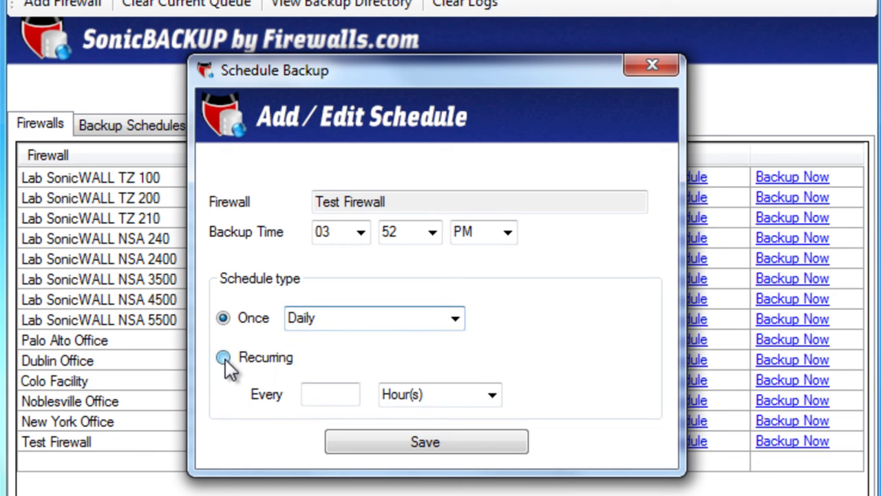
click(225, 359)
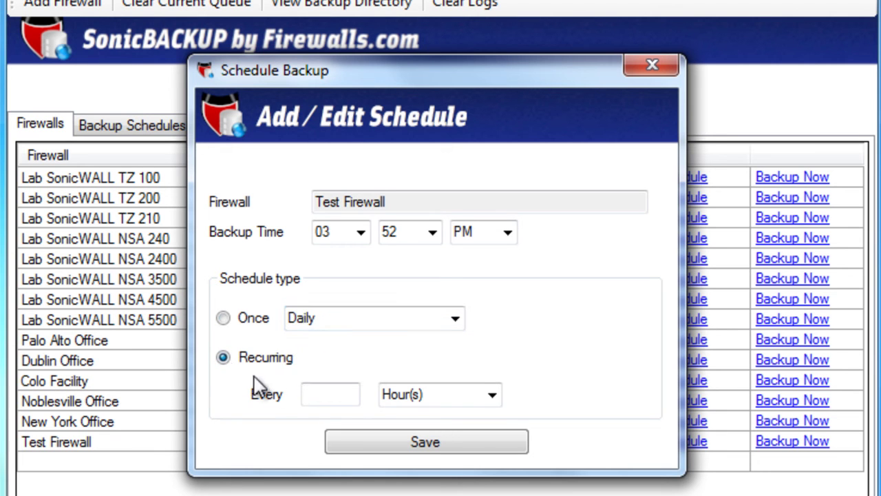
click(490, 396)
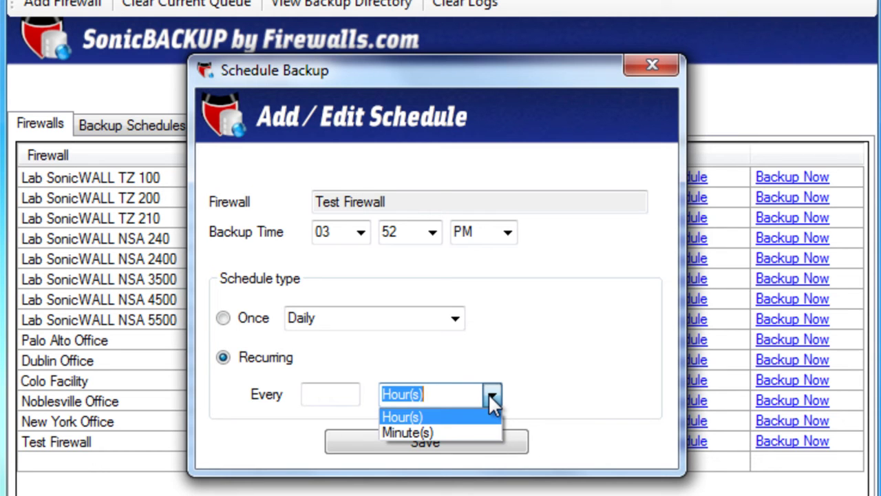
click(490, 395)
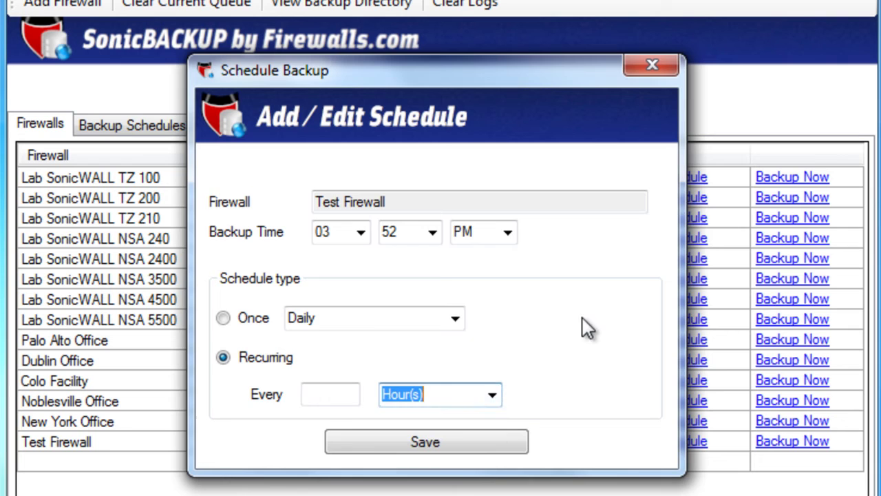
key(Escape)
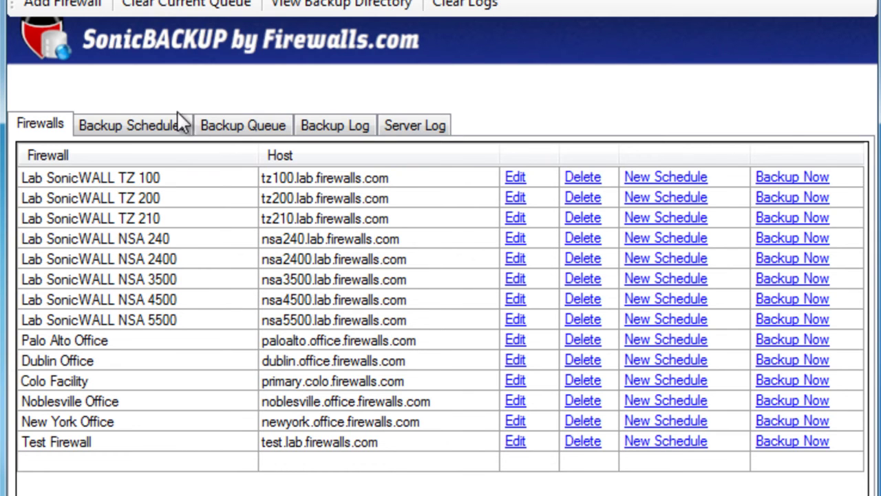
Show the backup queue, then the backup log, selecting the newest NSA 5500 entry.
click(244, 130)
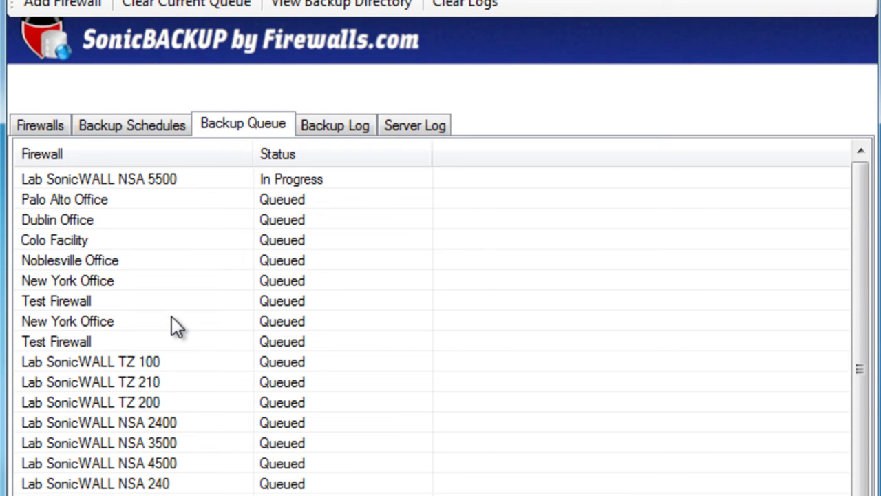
click(336, 127)
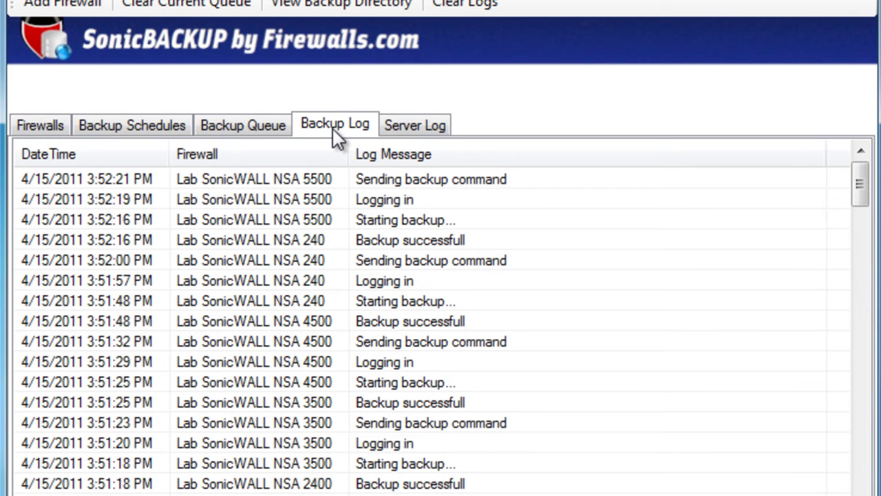
click(274, 181)
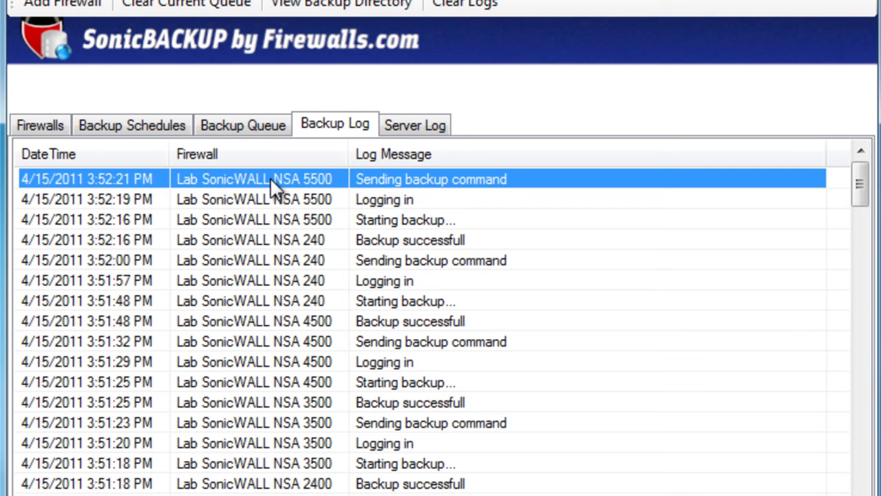
Switch to the Server Log to see the FTP upload of the Palo Alto Office backup.
click(414, 125)
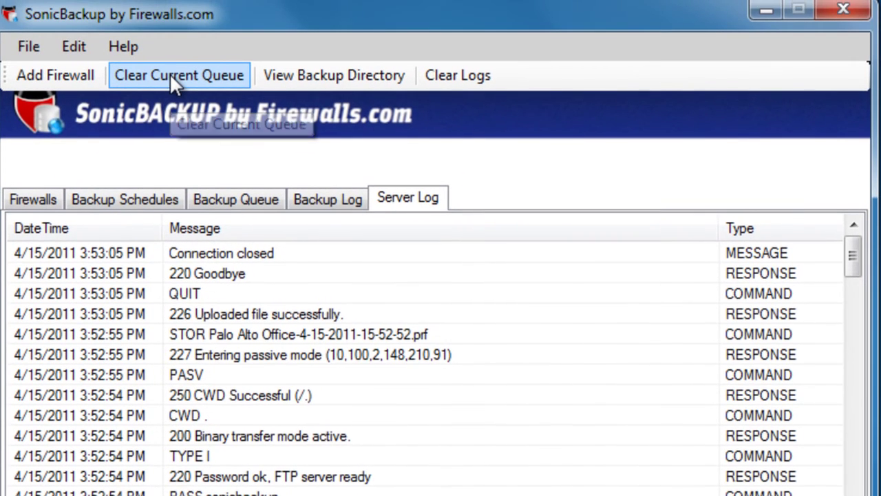
Clear the current backup queue, confirm with Yes, and check only Dublin Office remains.
click(168, 78)
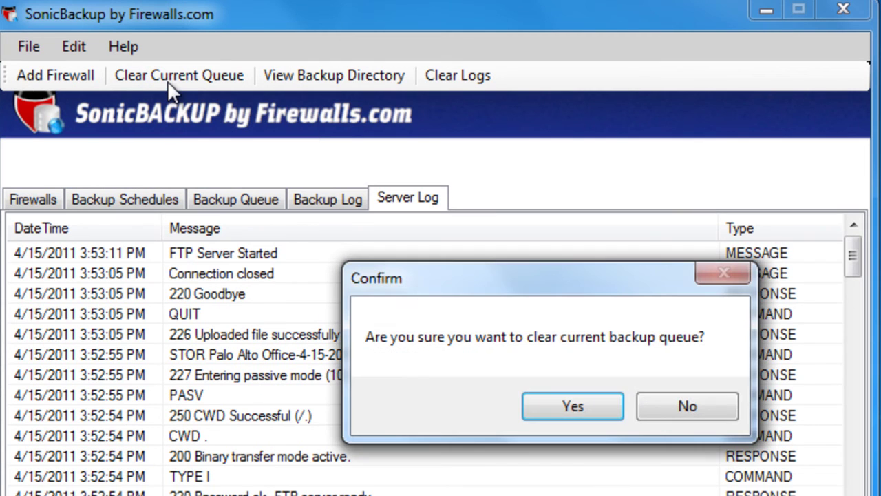
click(566, 405)
click(251, 200)
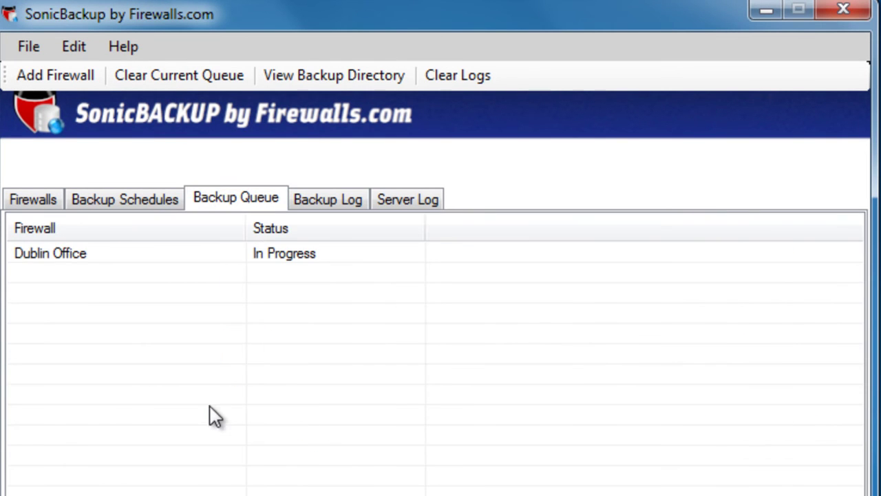
Open the backups folder and select the first Colo Facility-4-15-2011 backup file.
click(316, 79)
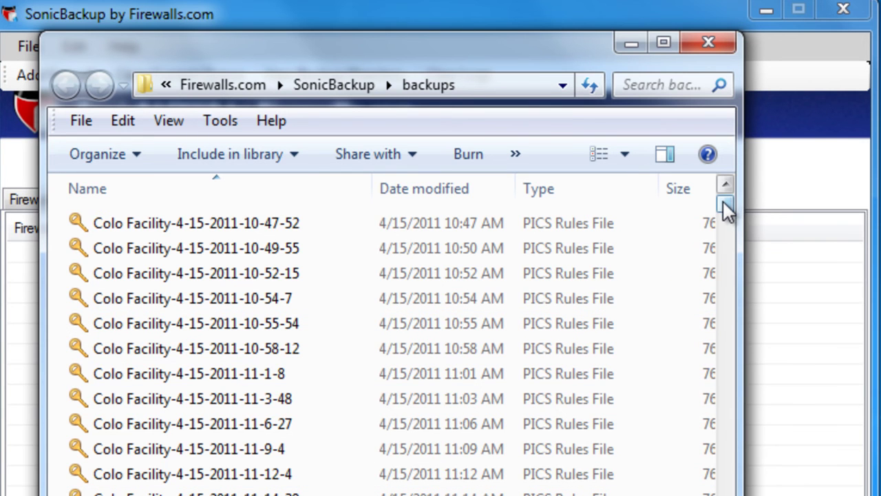
click(127, 225)
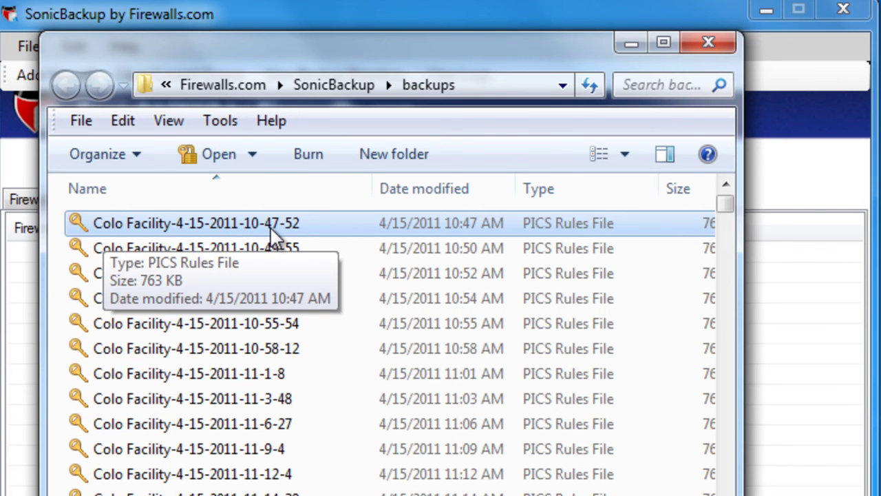
Open Edit > Preferences to show the backup directory path and tray alerts setting.
click(709, 46)
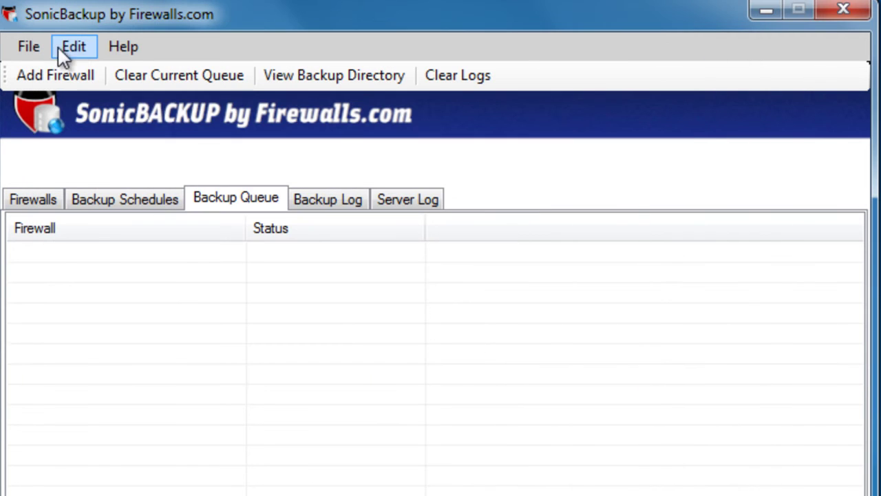
click(72, 47)
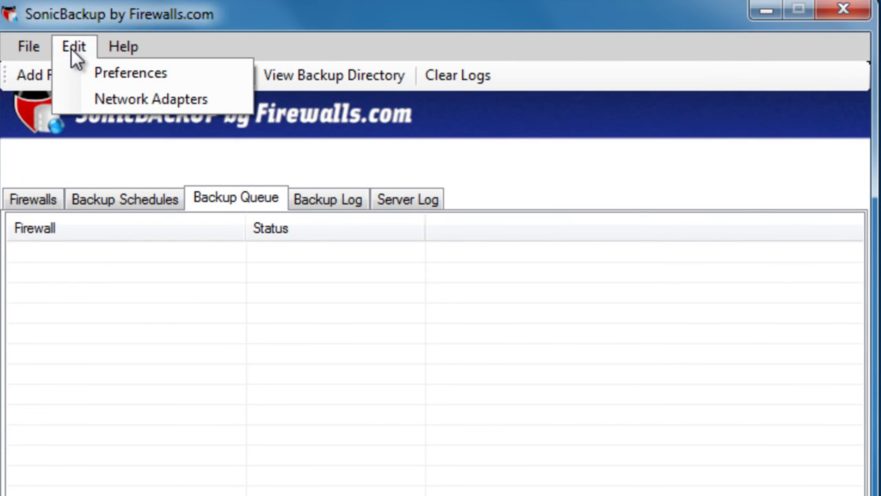
click(104, 73)
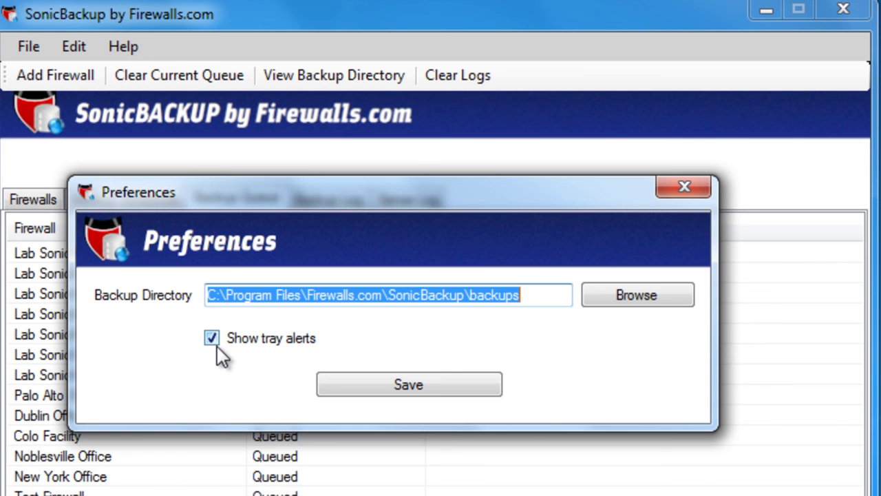
Close Preferences and confirm Wireless Network Connection is selected under Edit > Network Adapters.
click(685, 186)
click(70, 47)
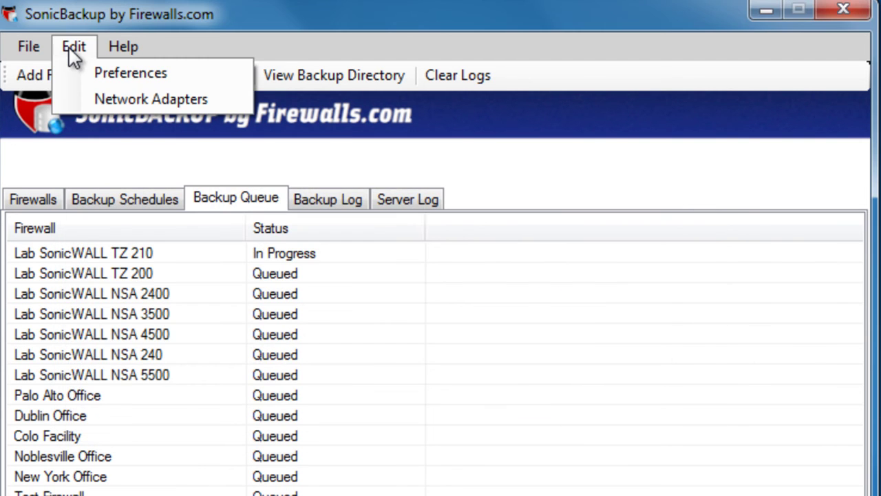
click(133, 107)
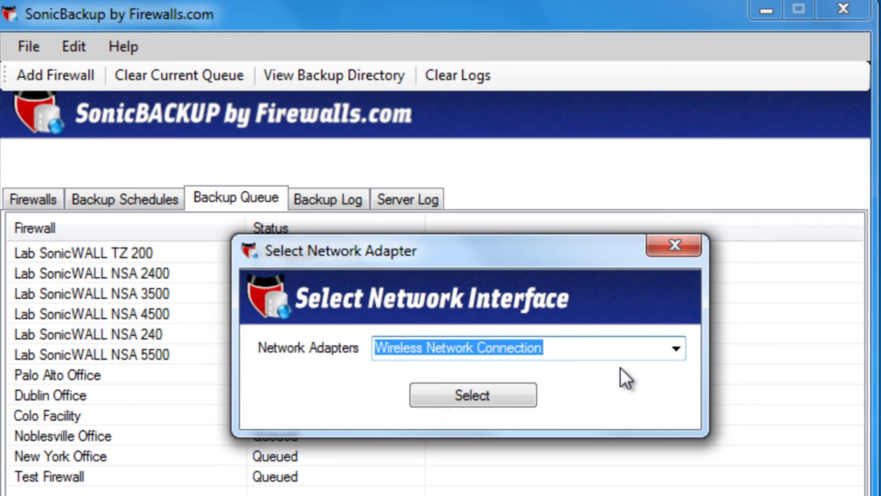
click(675, 248)
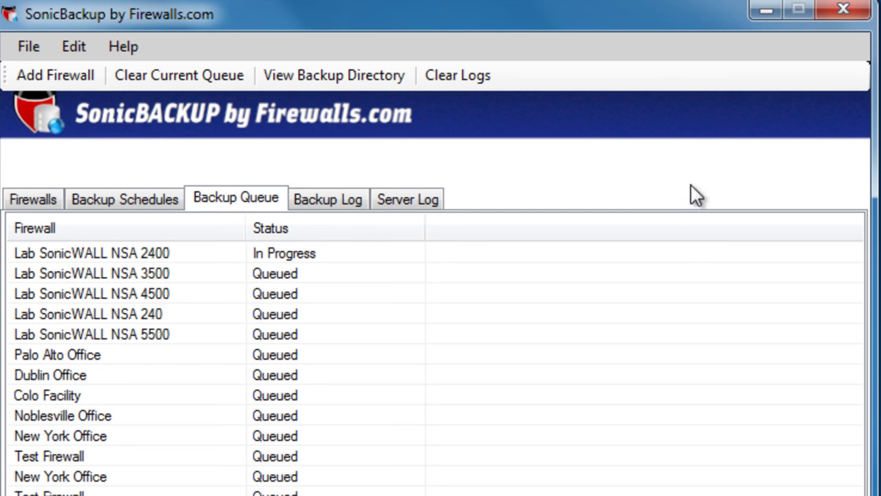
Minimize SonicBackup so the desktop shows the Backup Successful tray notifications.
click(761, 9)
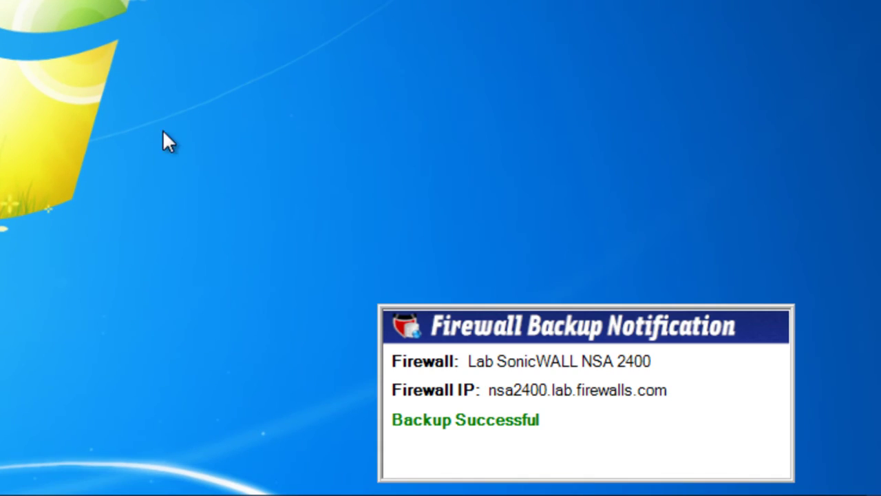